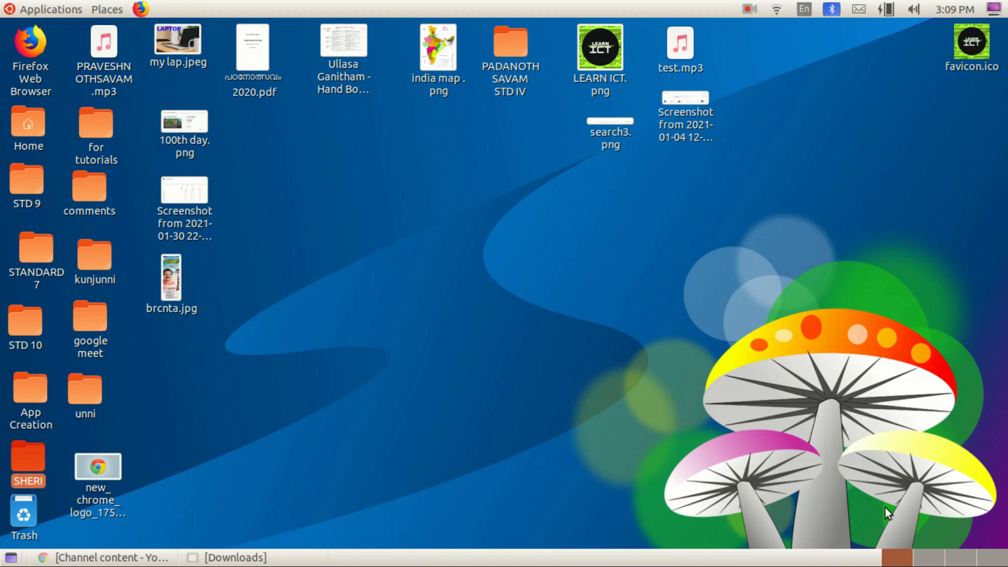
Open Firefox and check its installed version in the About Firefox information, closing the information window when done.
left_click(142, 9)
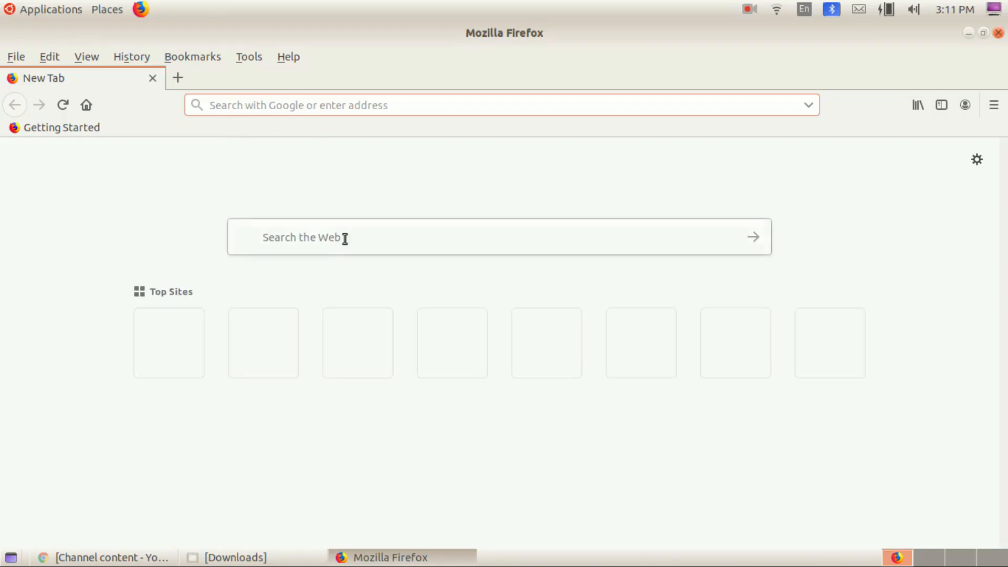
left_click(283, 59)
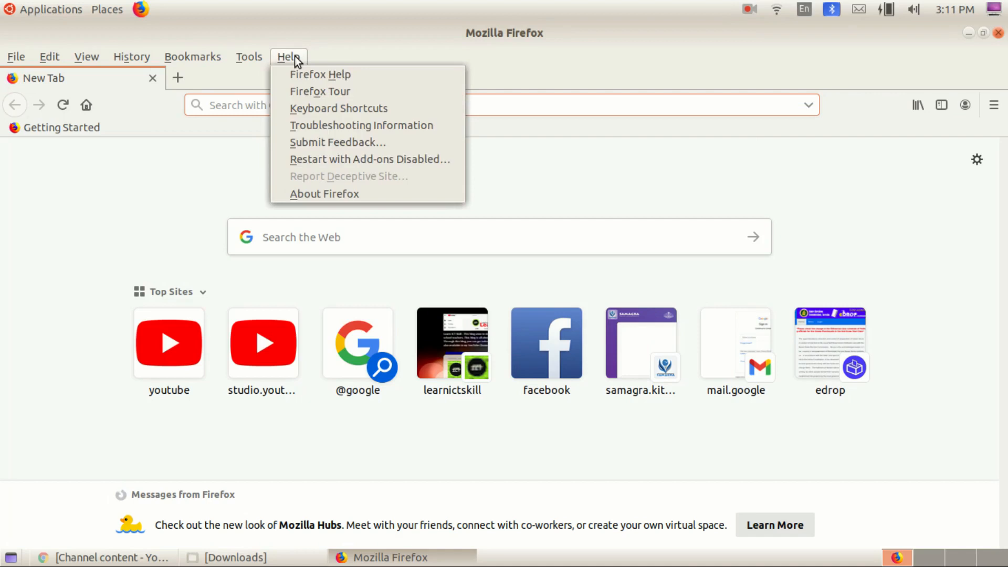
left_click(295, 57)
left_click(255, 56)
mouse_move(286, 61)
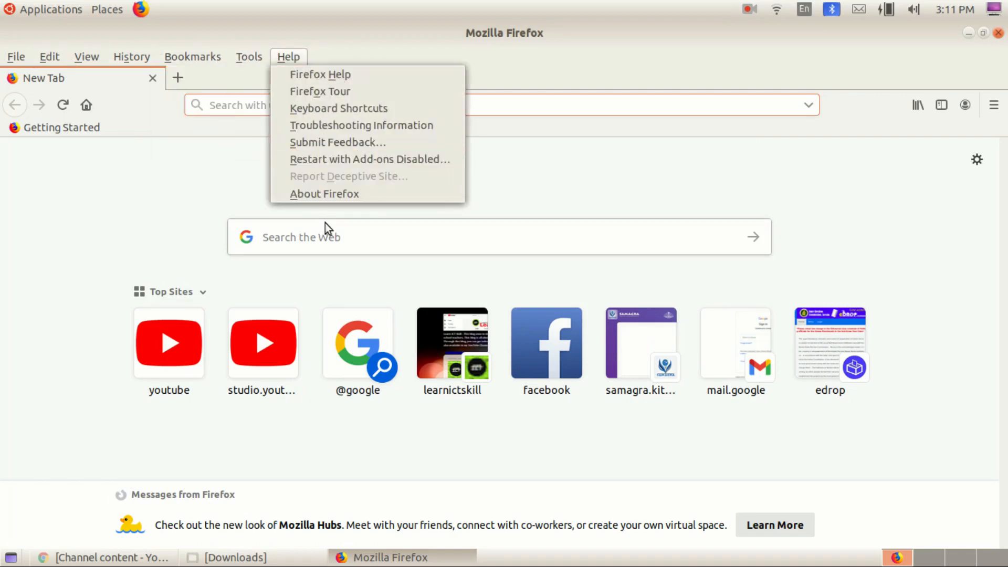
left_click(305, 195)
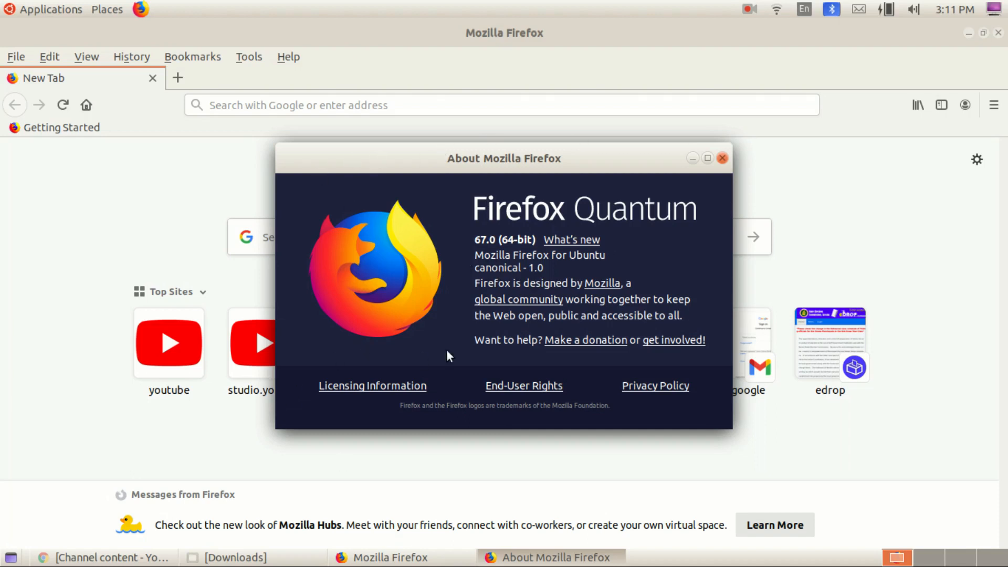
left_click(722, 158)
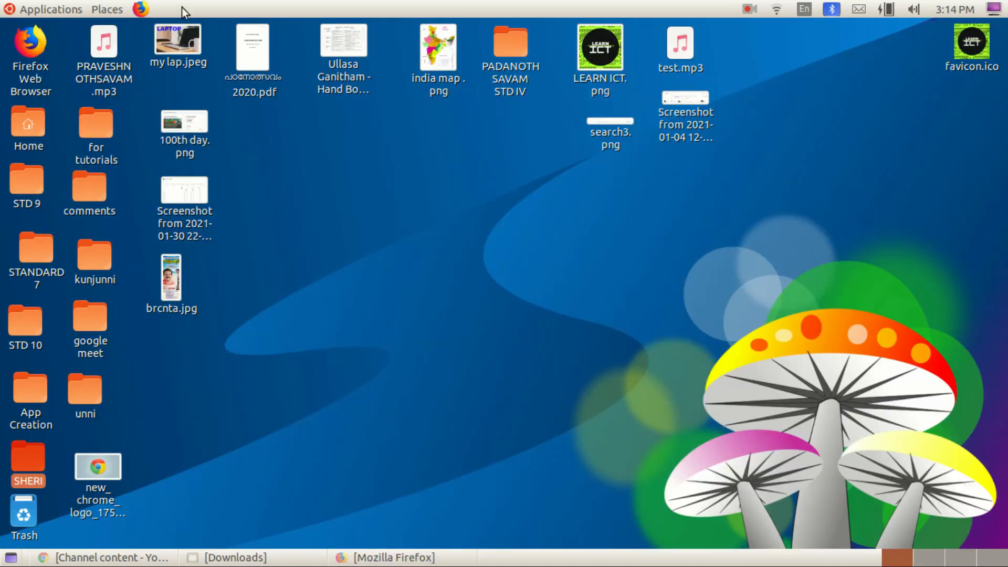
Launch Synaptic Package Manager from the system administration tools and authenticate with the account password.
left_click(46, 12)
mouse_move(45, 273)
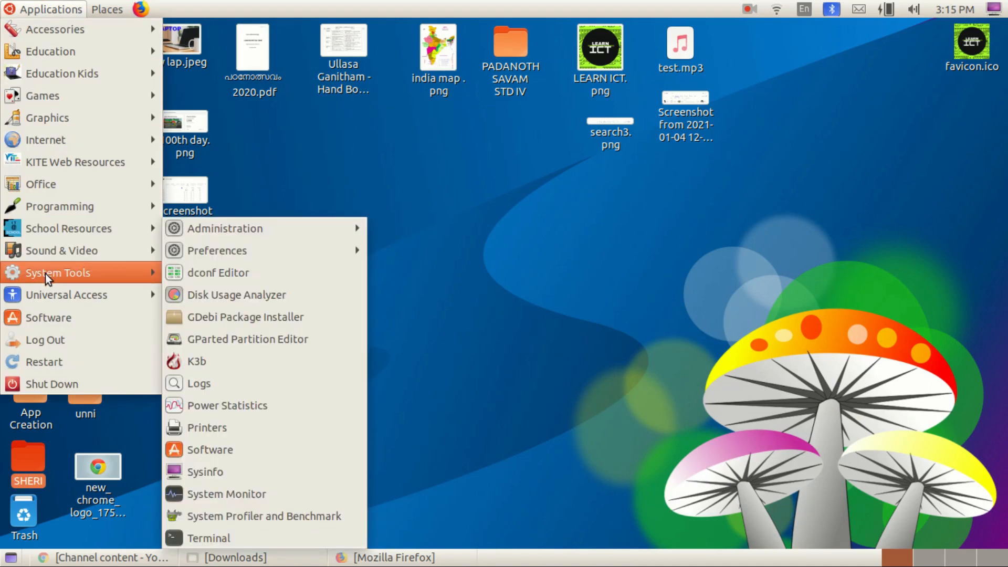
mouse_move(321, 225)
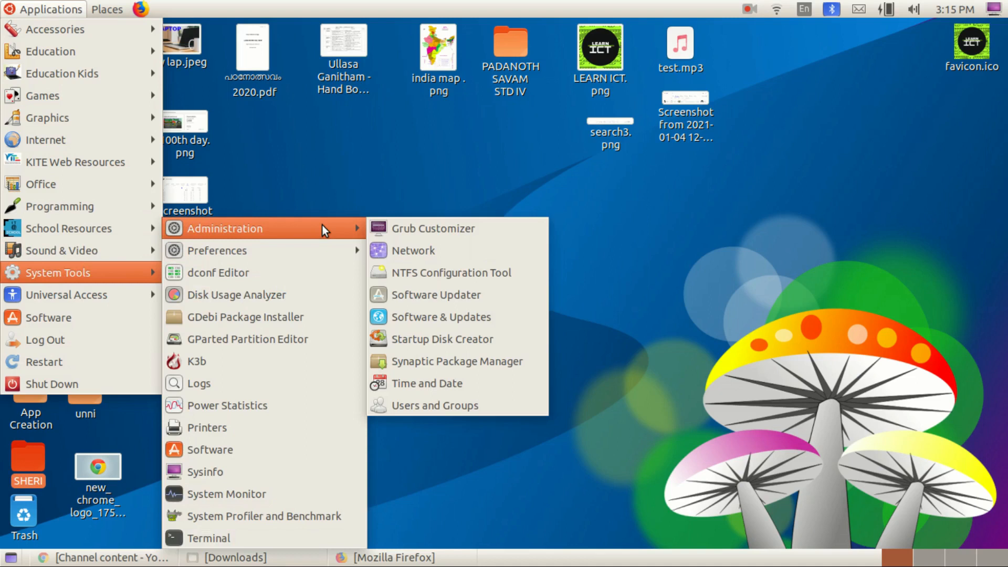
left_click(488, 361)
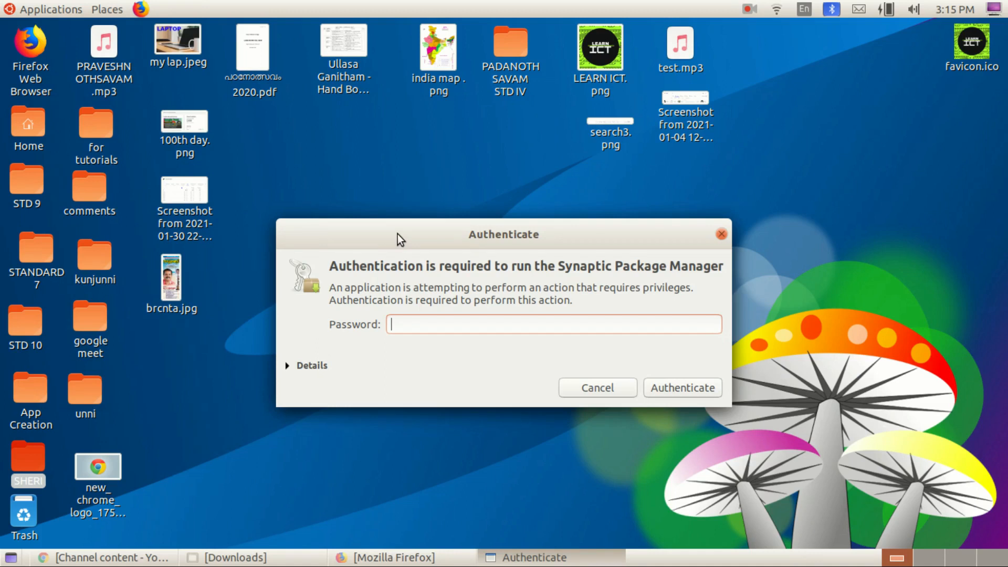
type("••••••••••")
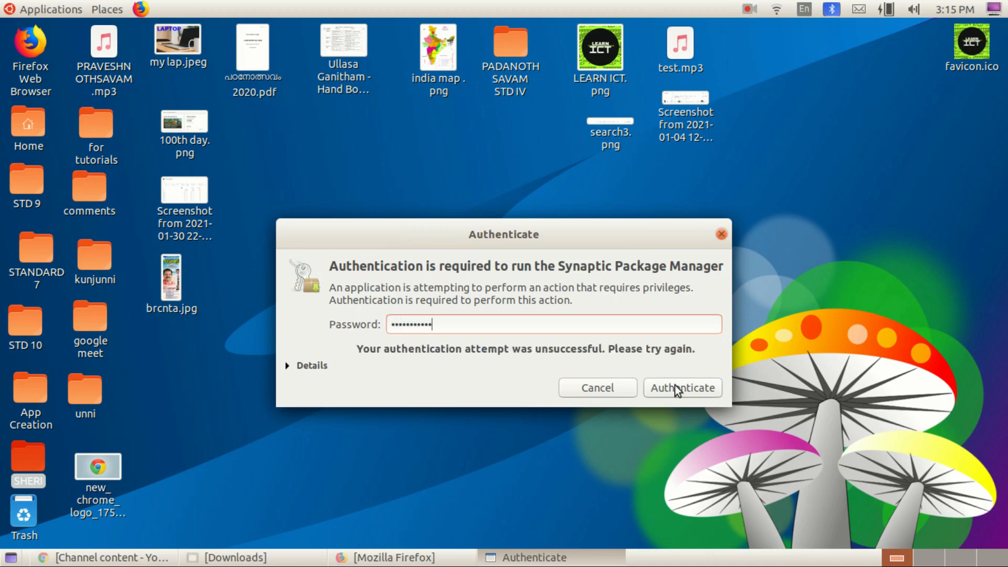
left_click(674, 386)
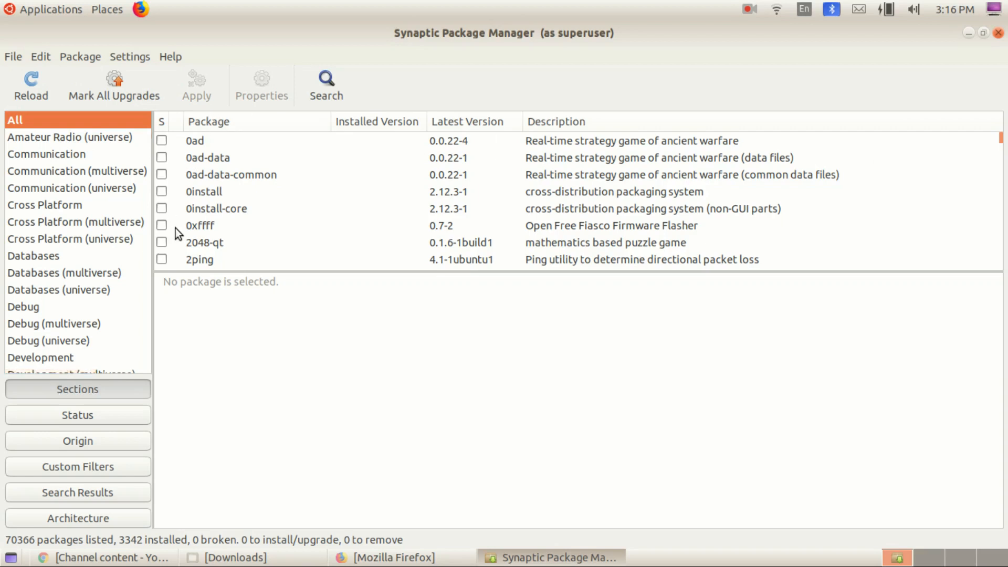
Reload the package information and search package names and descriptions for "firefox".
left_click(29, 95)
left_click(326, 81)
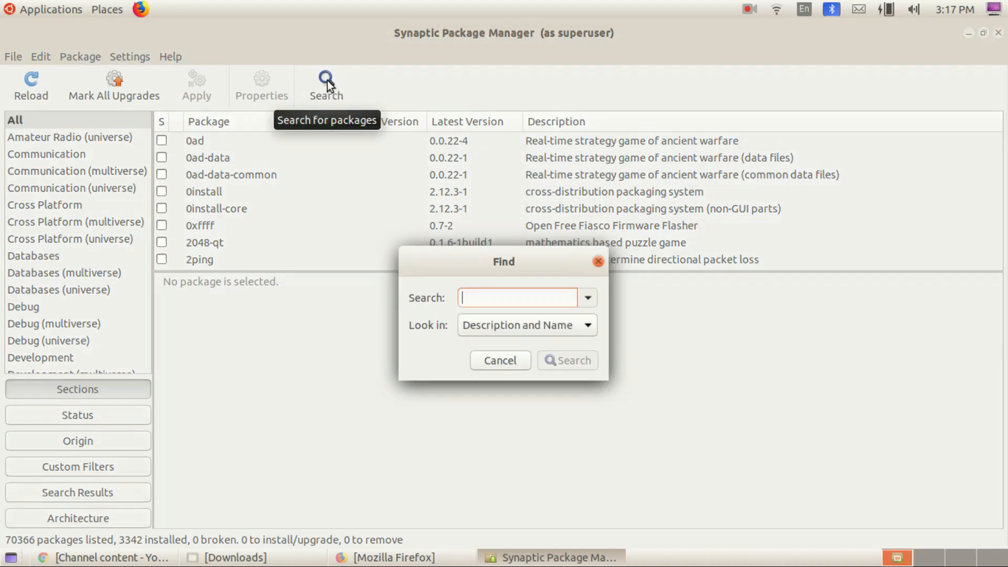
type("firefox")
left_click(572, 362)
Mark the main firefox package for upgrade and apply the marked change.
left_click(216, 141)
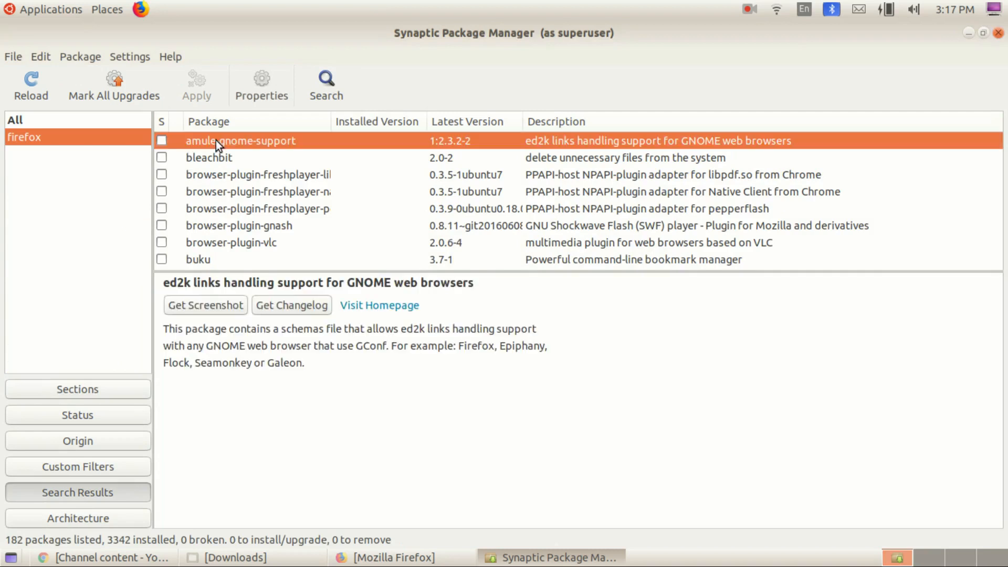
scroll(224, 176, "down", 3)
scroll(225, 183, "down", 1)
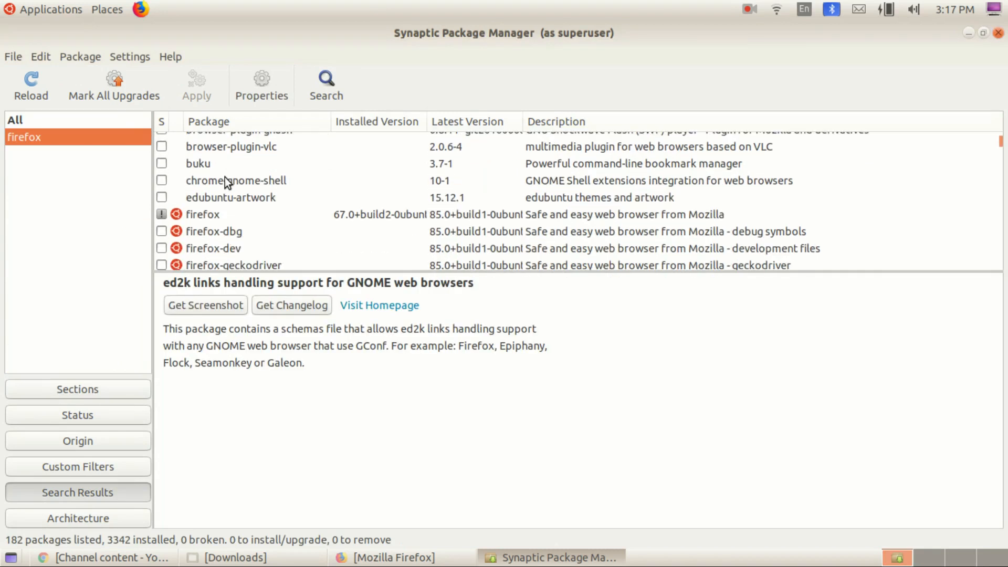
scroll(224, 175, "down", 2)
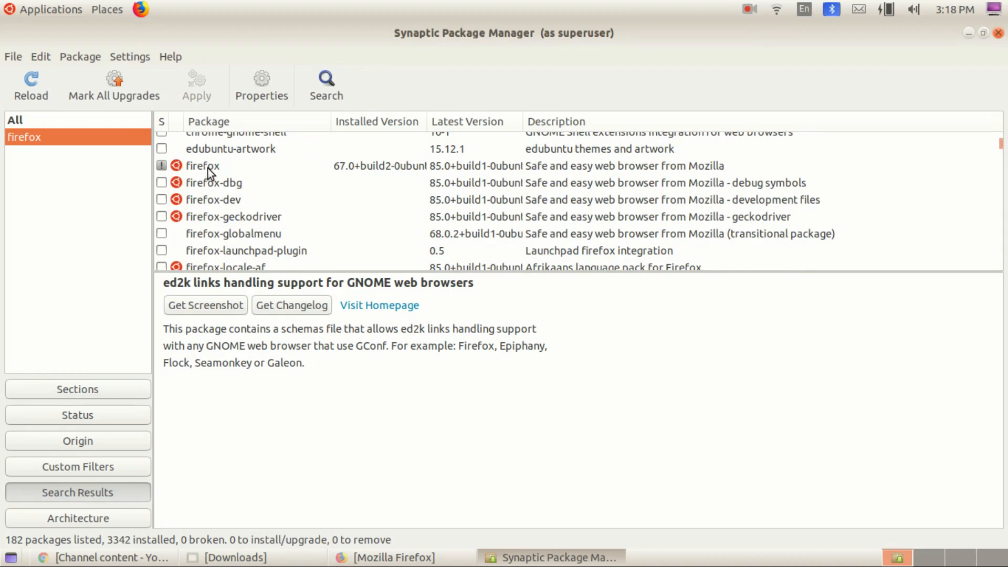
left_click(208, 168)
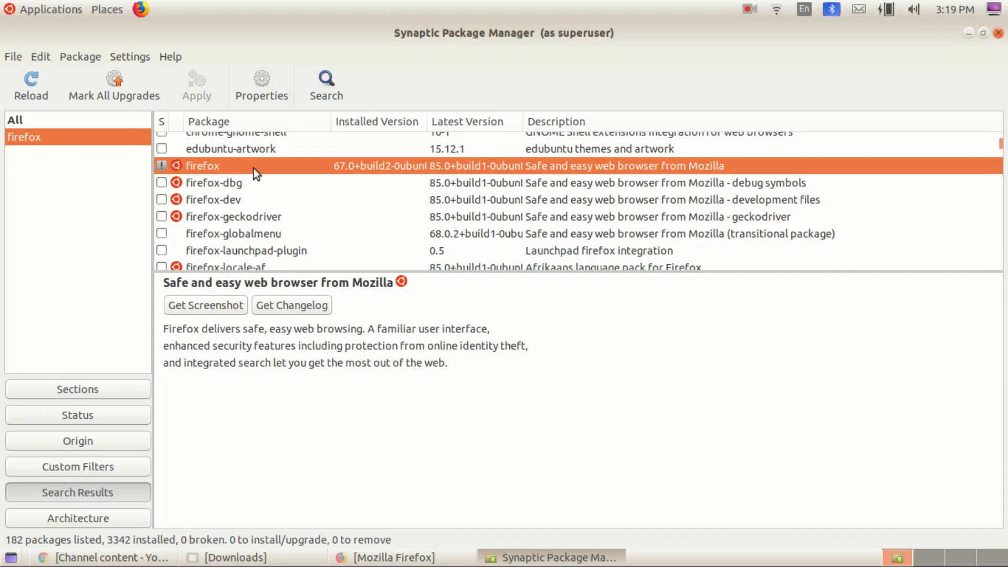
right_click(234, 165)
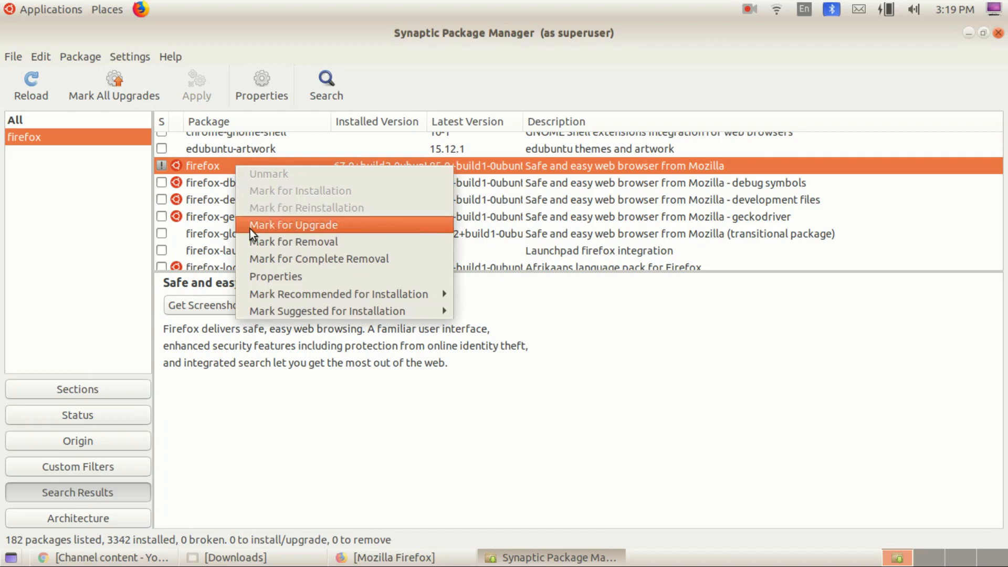
left_click(281, 227)
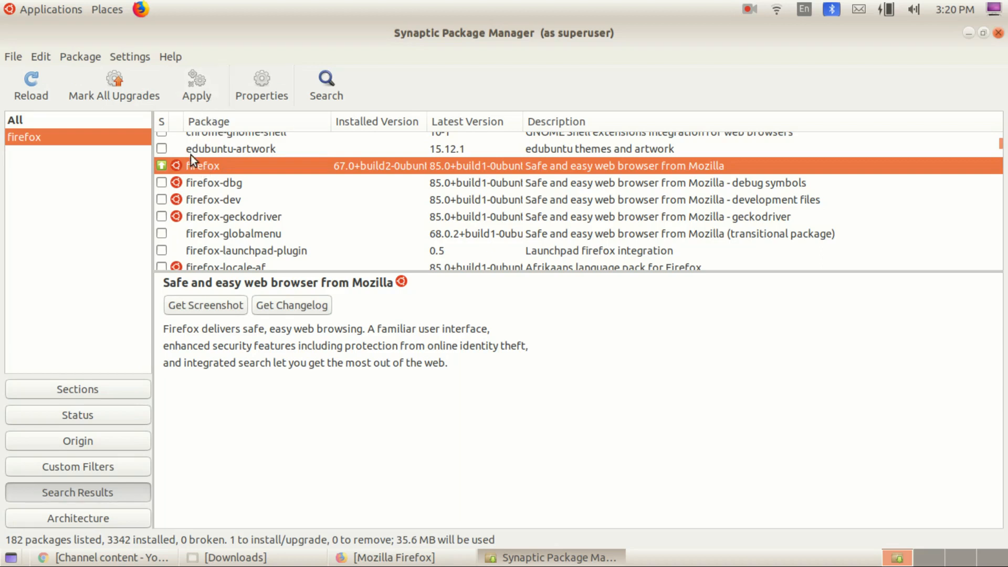
left_click(193, 95)
left_click(731, 461)
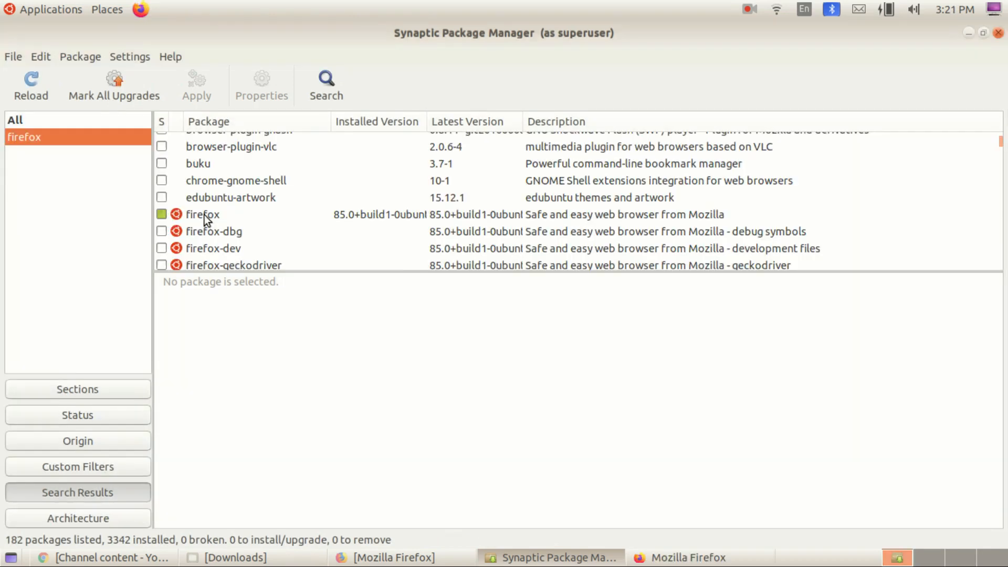
Check the installed version of the firefox package against its latest version in the package list.
left_click(205, 215)
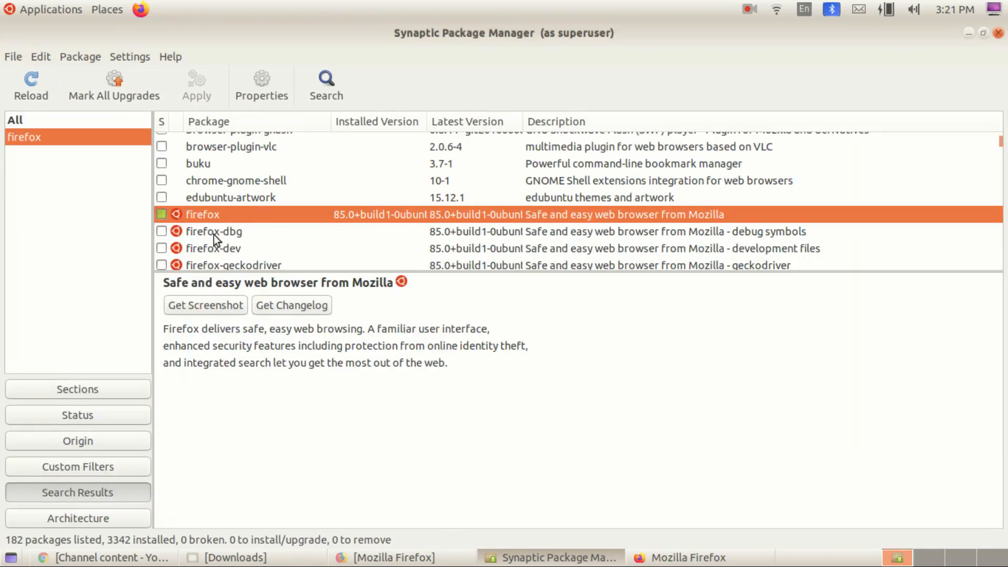
scroll(196, 247, "down", 1)
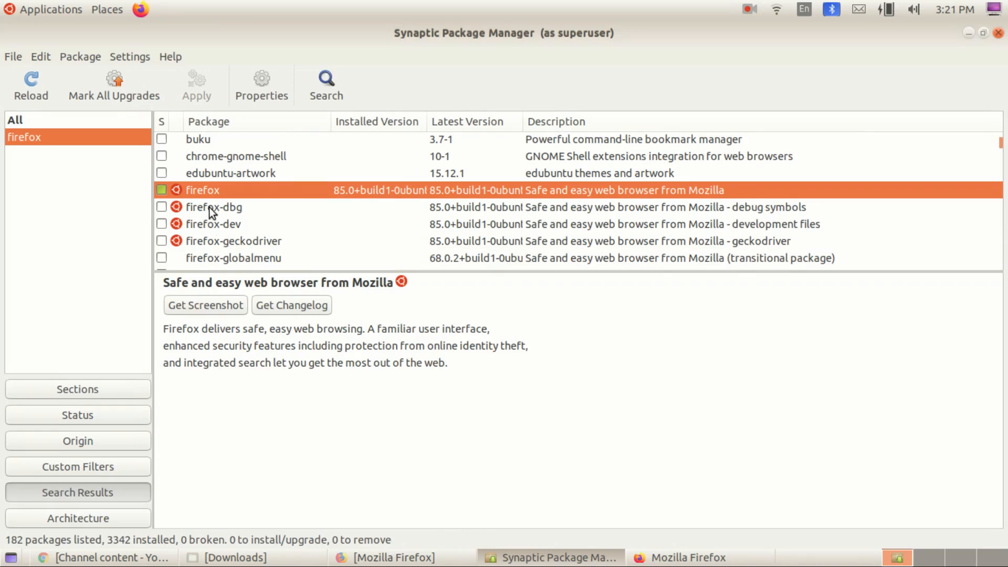
left_click(188, 206)
left_click(192, 191)
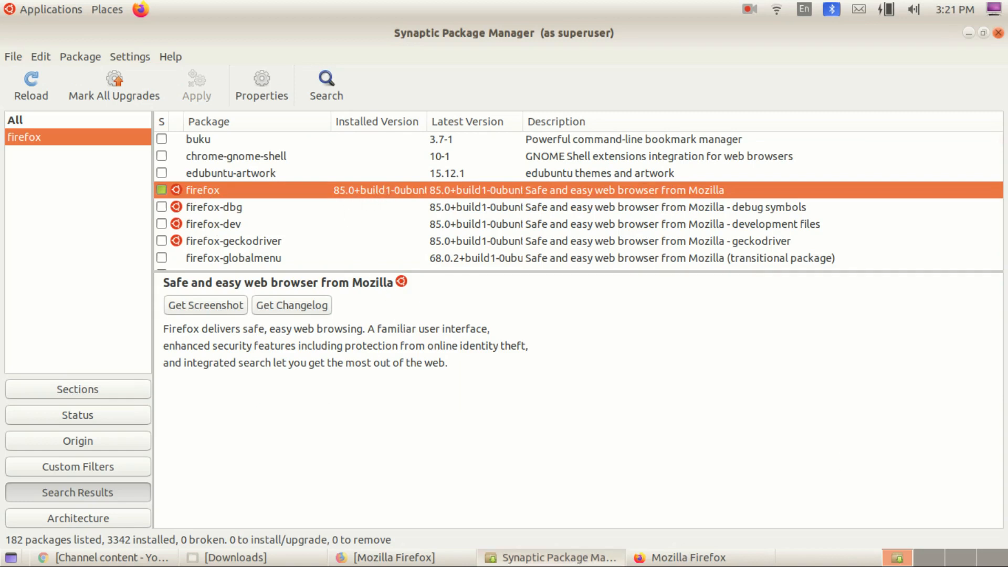
Close Synaptic Package Manager and restart the computer.
left_click(999, 34)
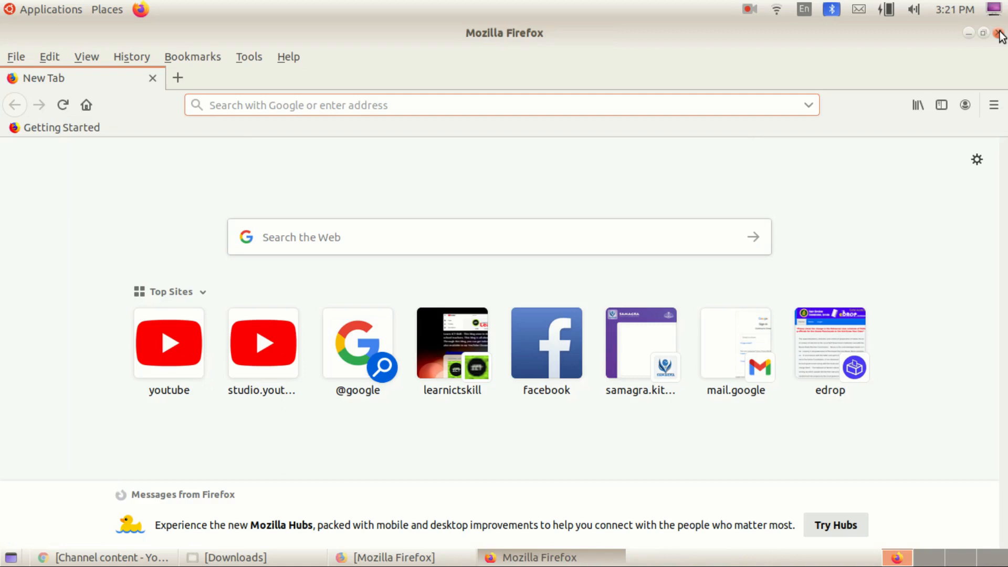
left_click(994, 8)
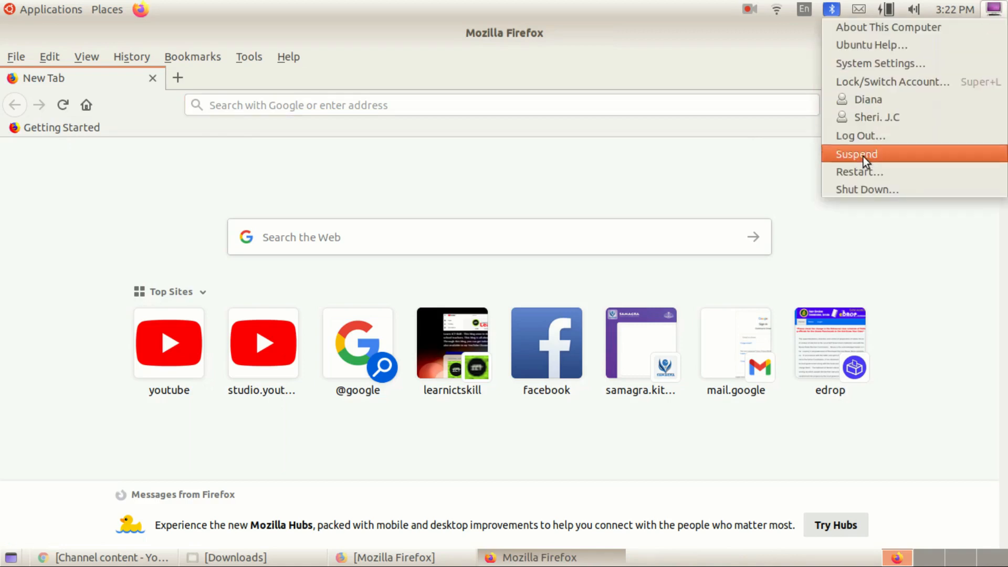
left_click(860, 172)
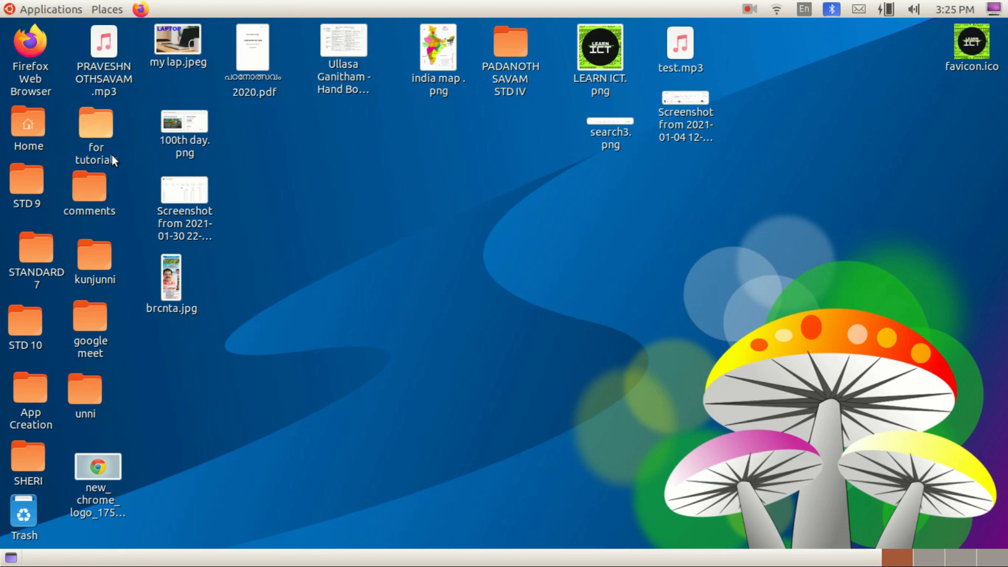
Open Firefox after the restart and view its version in the About Firefox information.
left_click(139, 10)
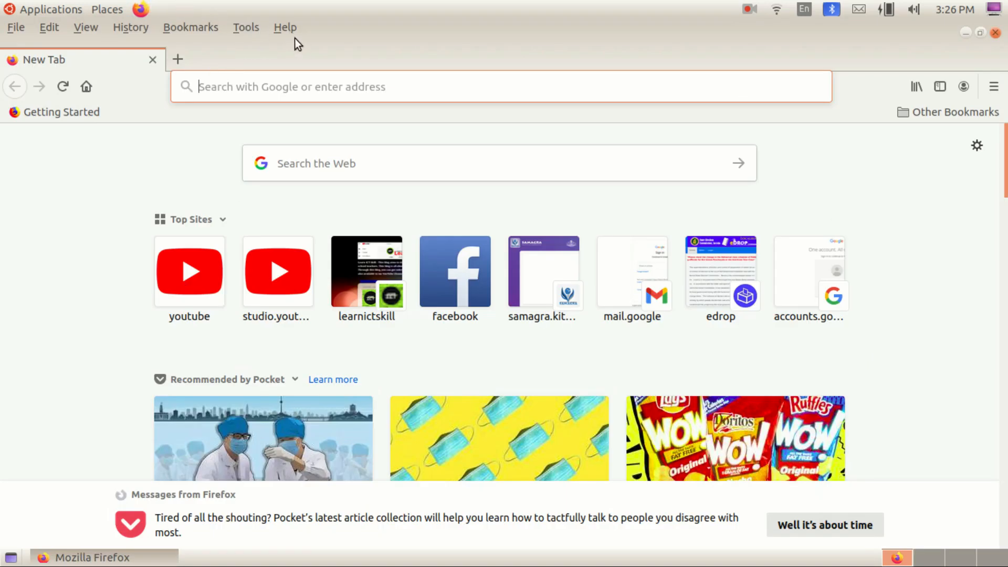
left_click(285, 29)
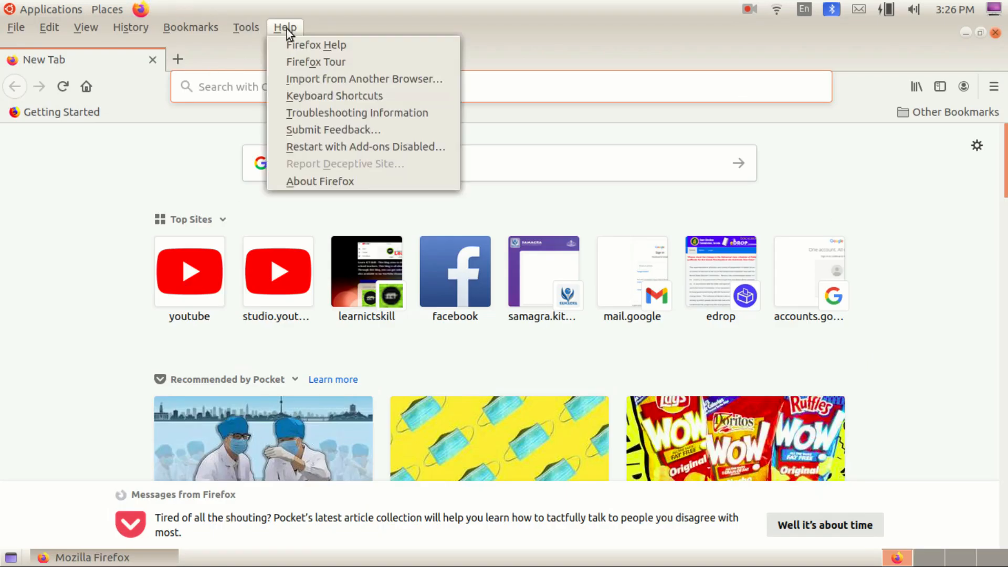
left_click(322, 181)
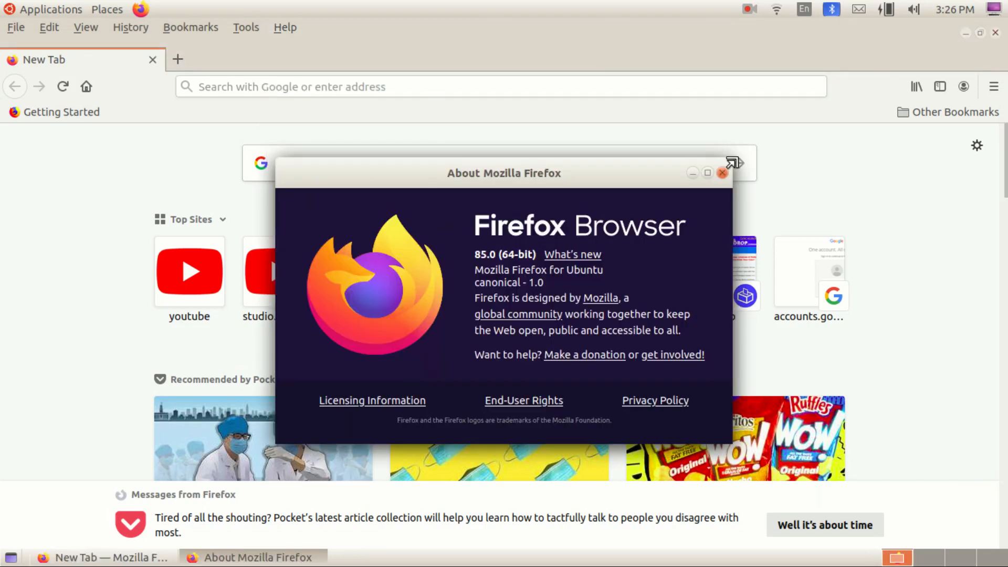